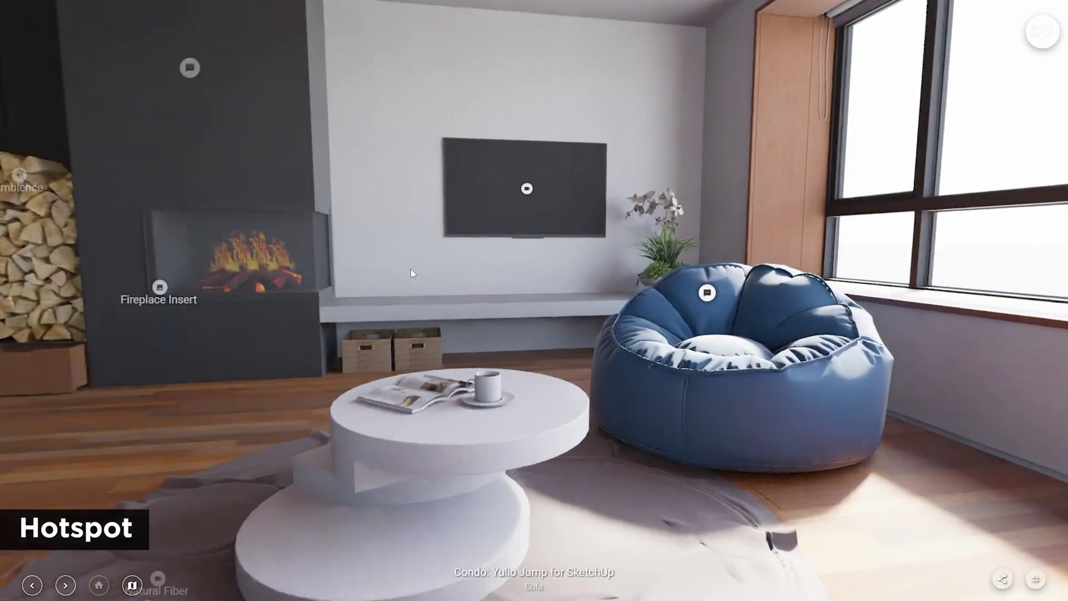
Step: Jump from the Sofa viewpoint to the Dining Table viewpoint in the condo 360 tour
click(706, 289)
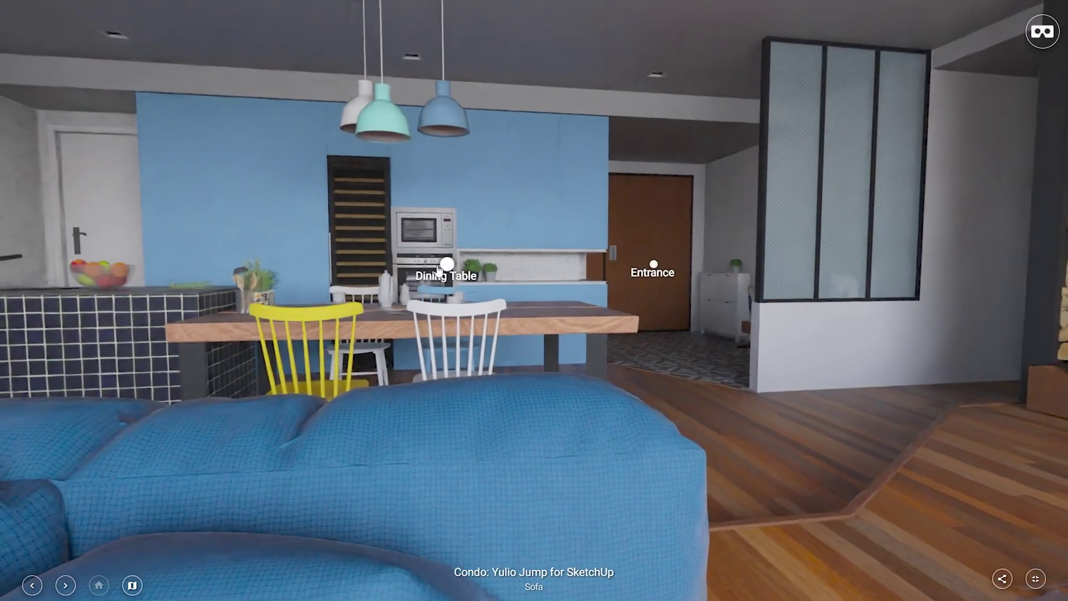
click(372, 348)
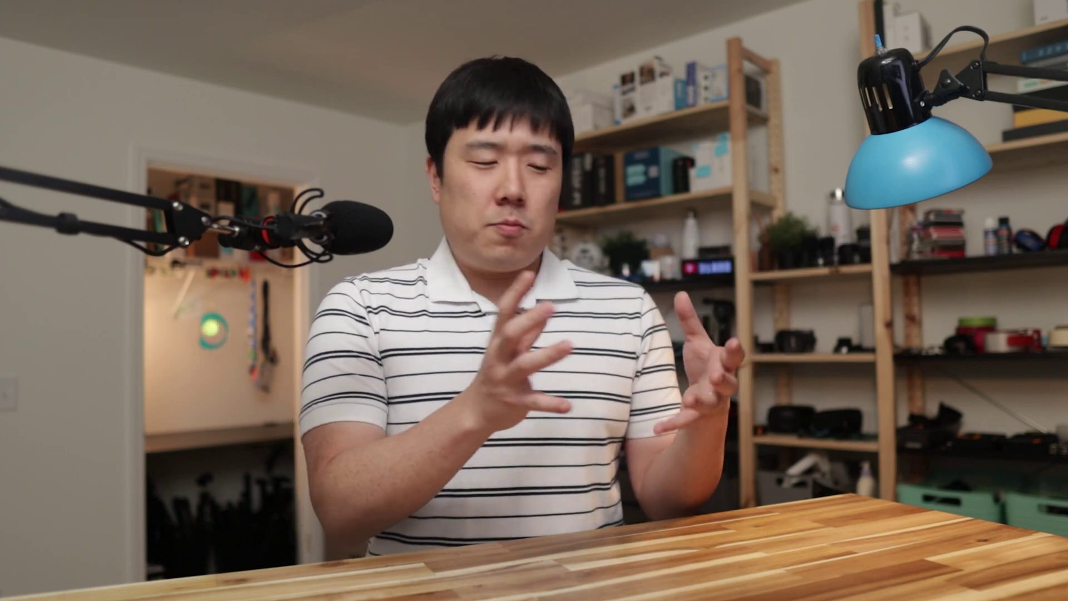
Step: Expand the Equirectangular Images and Spherical Panoramas requirements, then browse for panorama files
click(896, 346)
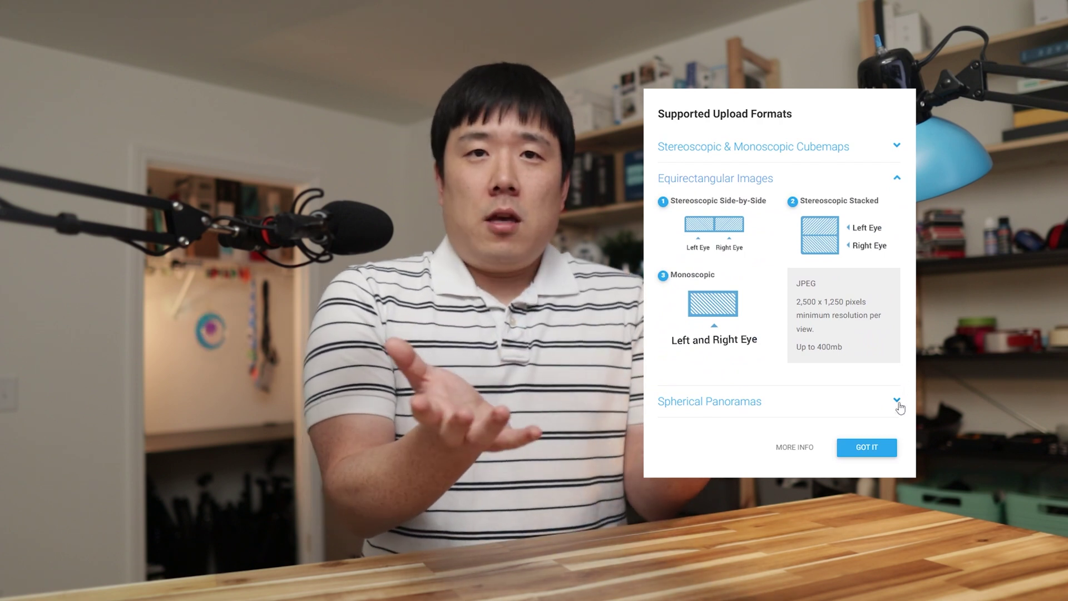
click(898, 404)
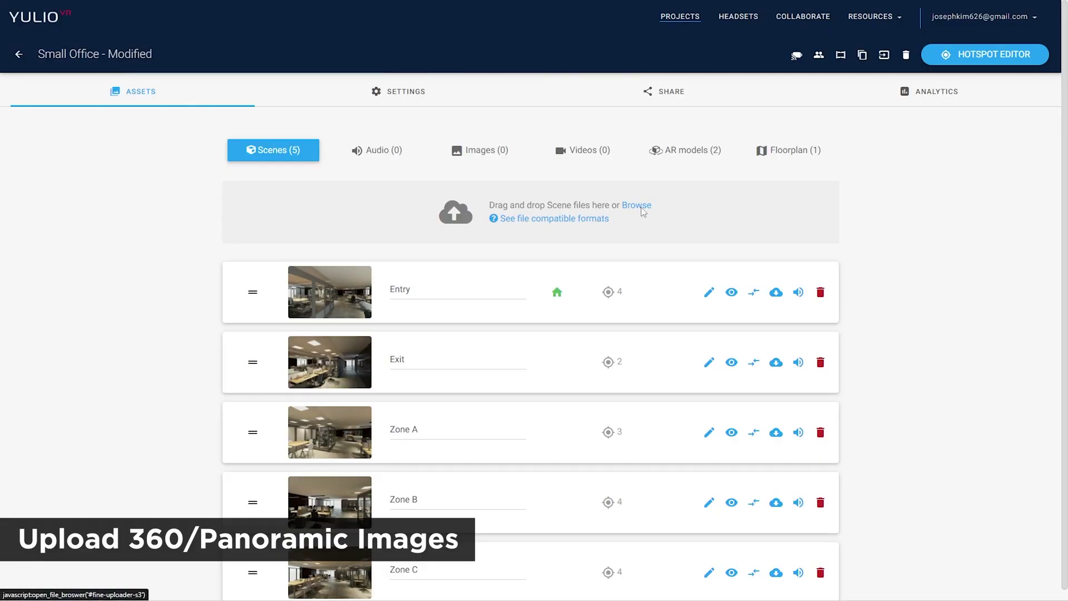
click(643, 212)
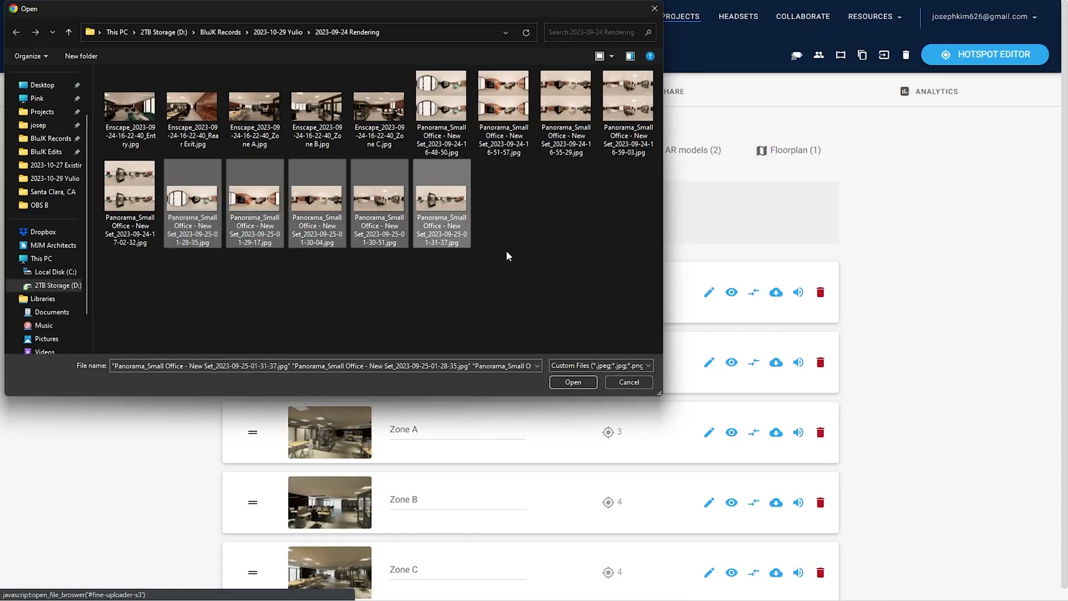
Step: Upload the five Small Office panoramas, then start a live collaboration session from the Villa tour
click(573, 383)
scroll(585, 343, down, 5)
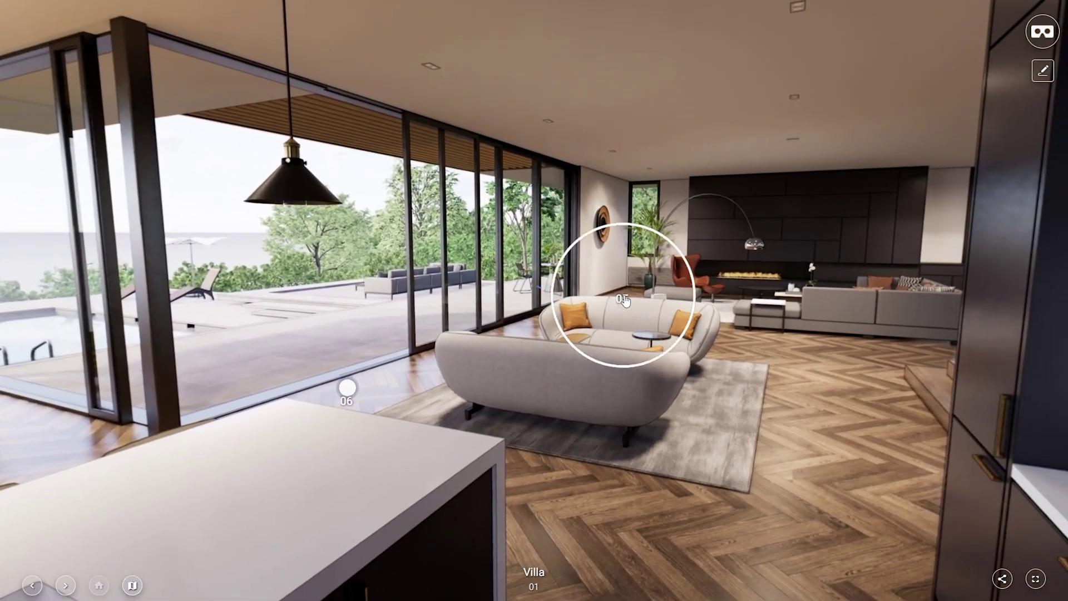
click(625, 301)
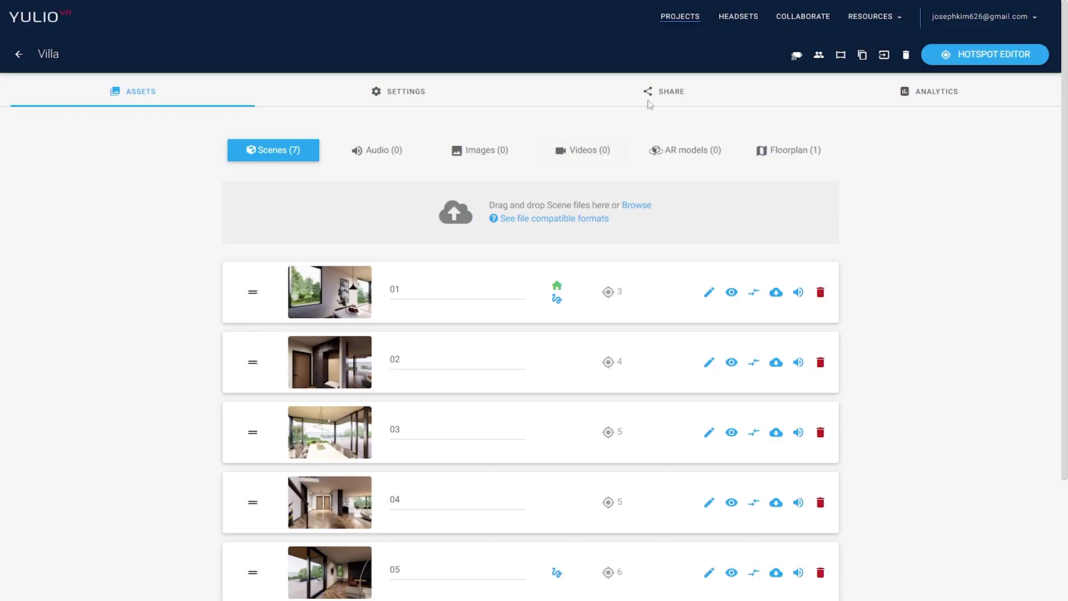
click(674, 92)
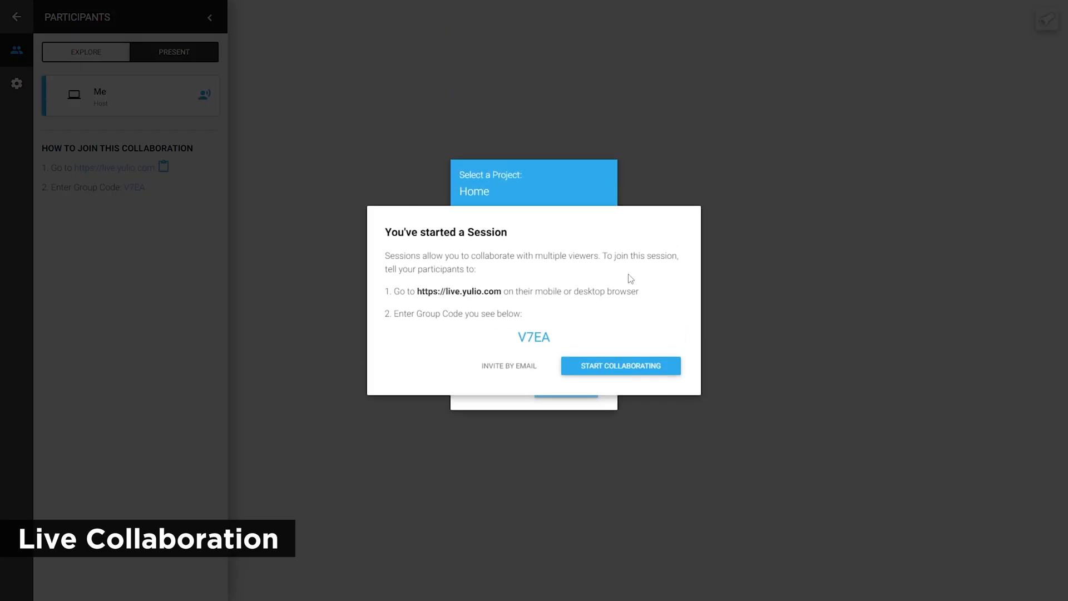
click(622, 365)
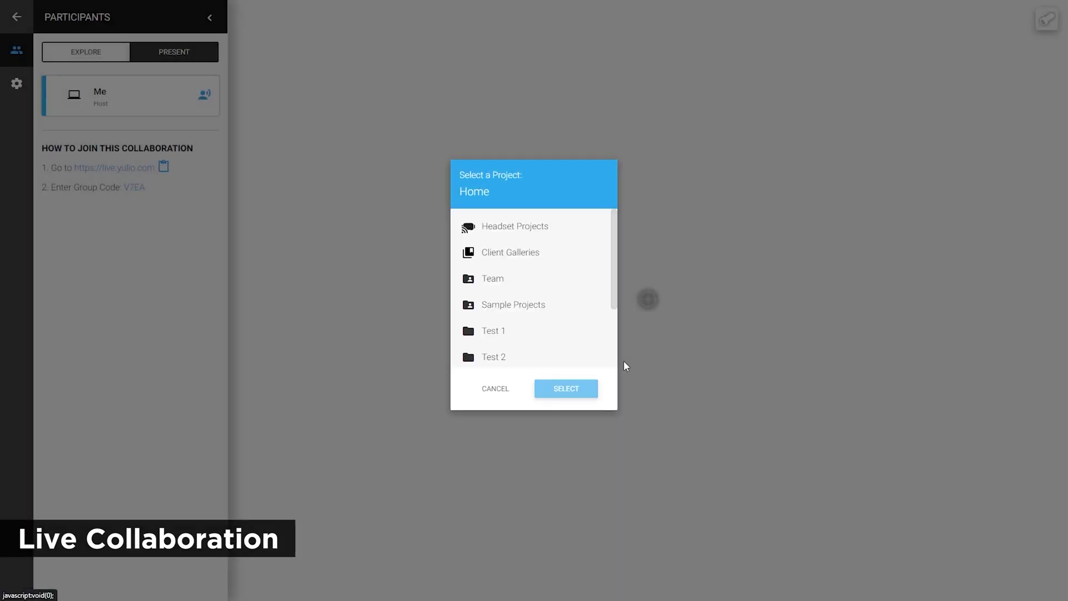
Step: Load the Villa project into the session and turn scene 05 toward the stairs
key(Return)
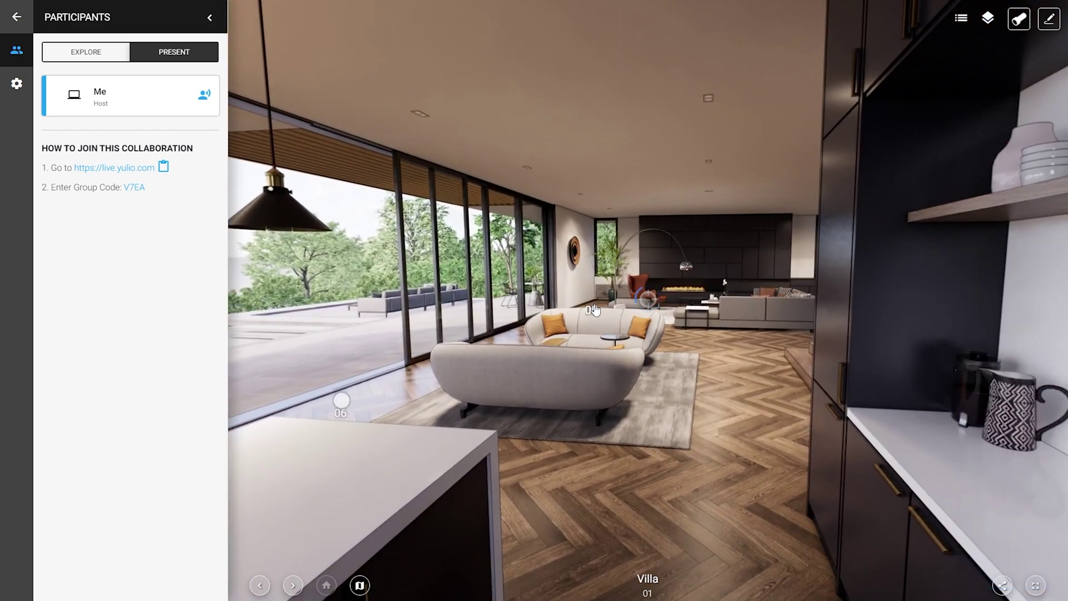
click(594, 310)
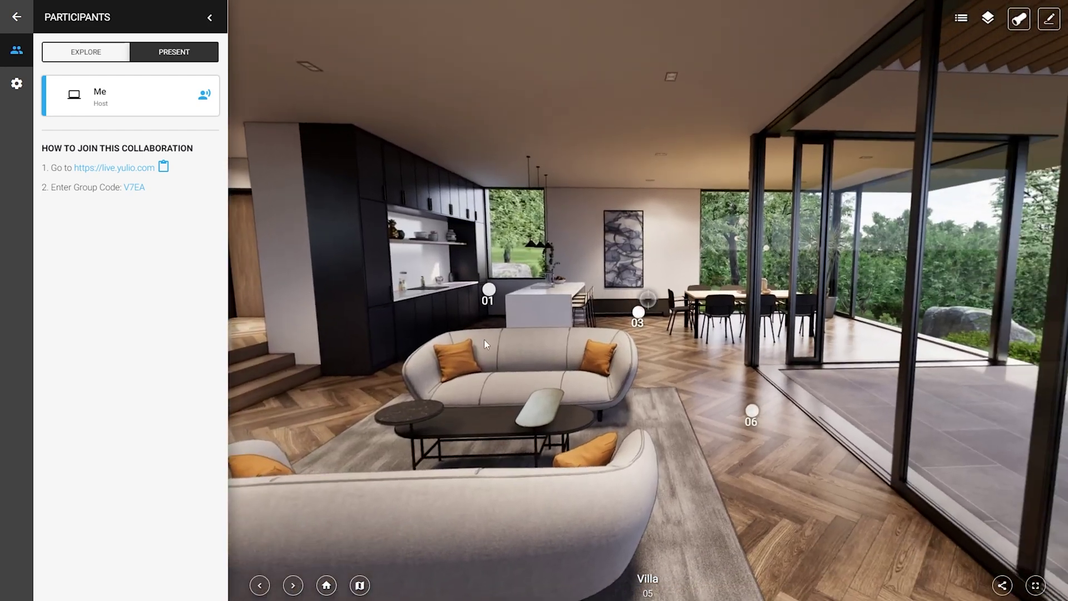
drag(484, 344, 779, 314)
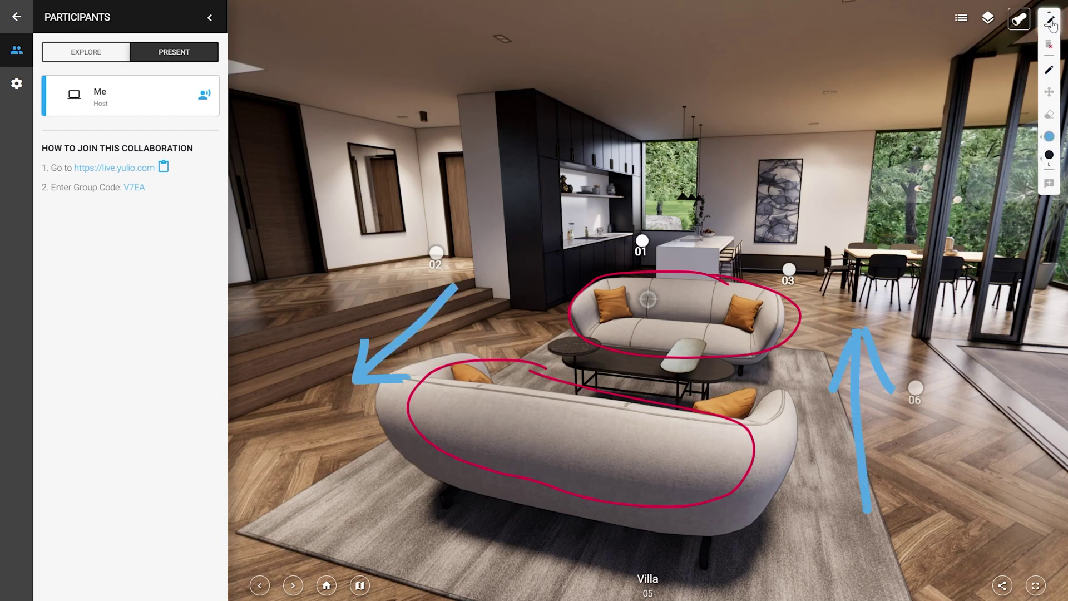
Step: Jump to the blue pin's scene via Floor Plan 01 and face the dining and living areas
click(360, 585)
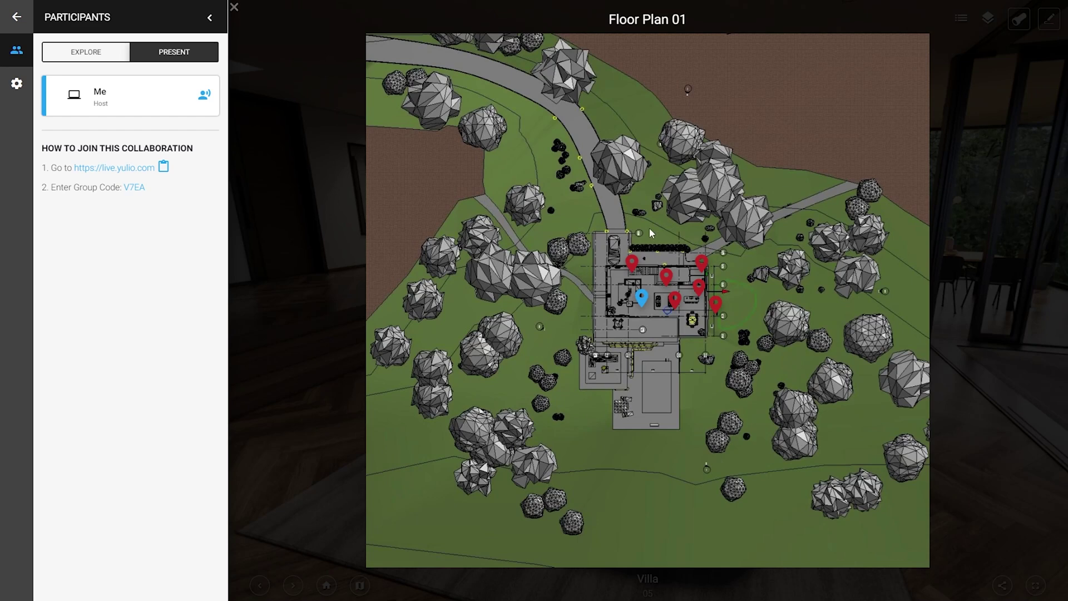
click(698, 290)
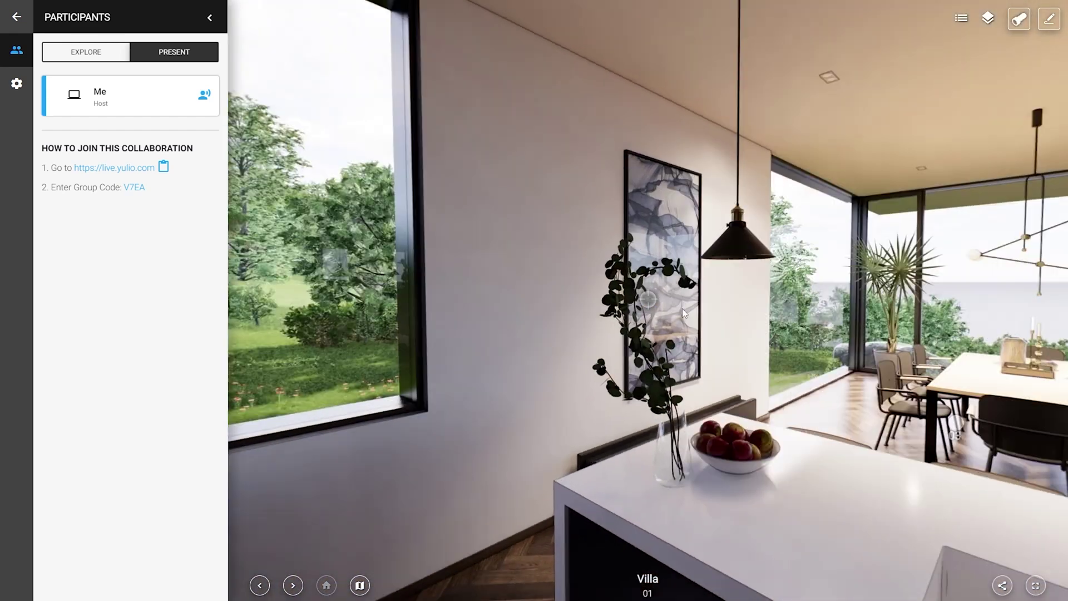
drag(683, 309, 503, 307)
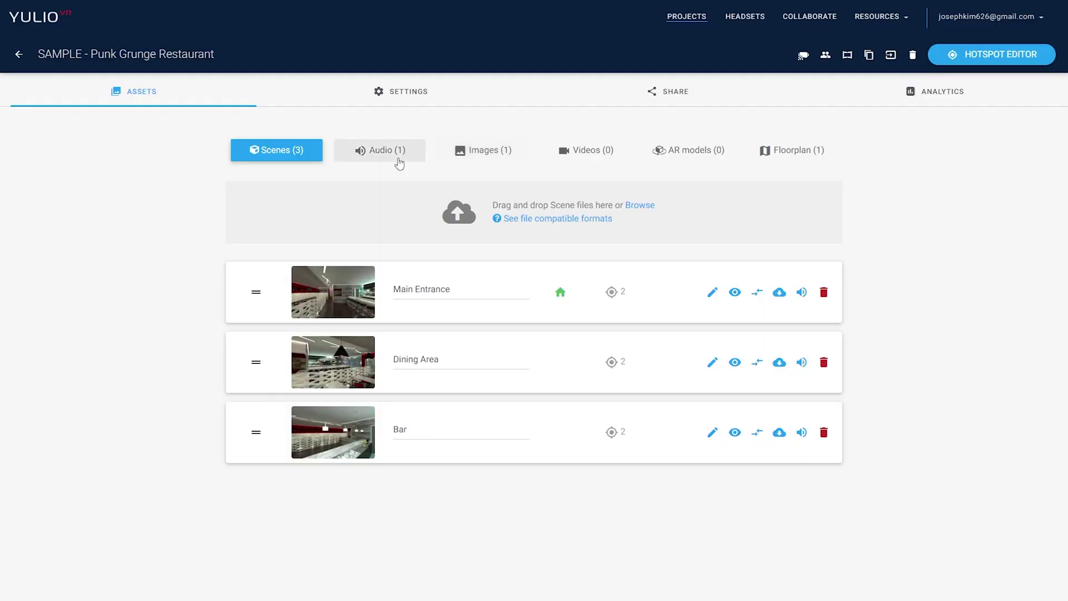
Step: Browse the audio, video and AR model assets, previewing the Lounge Chair in 3D
click(390, 158)
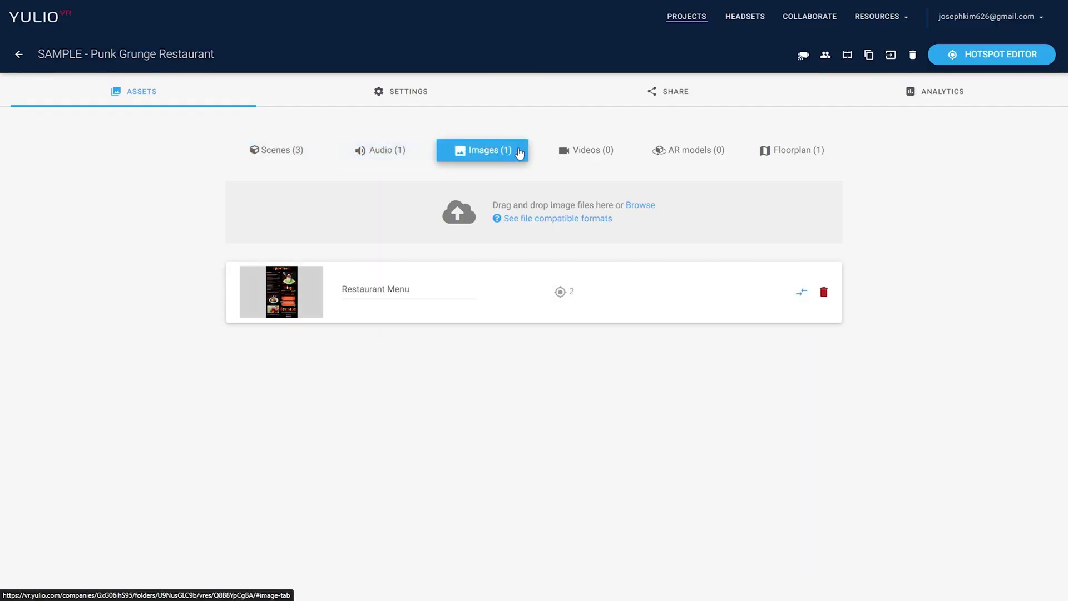
click(592, 156)
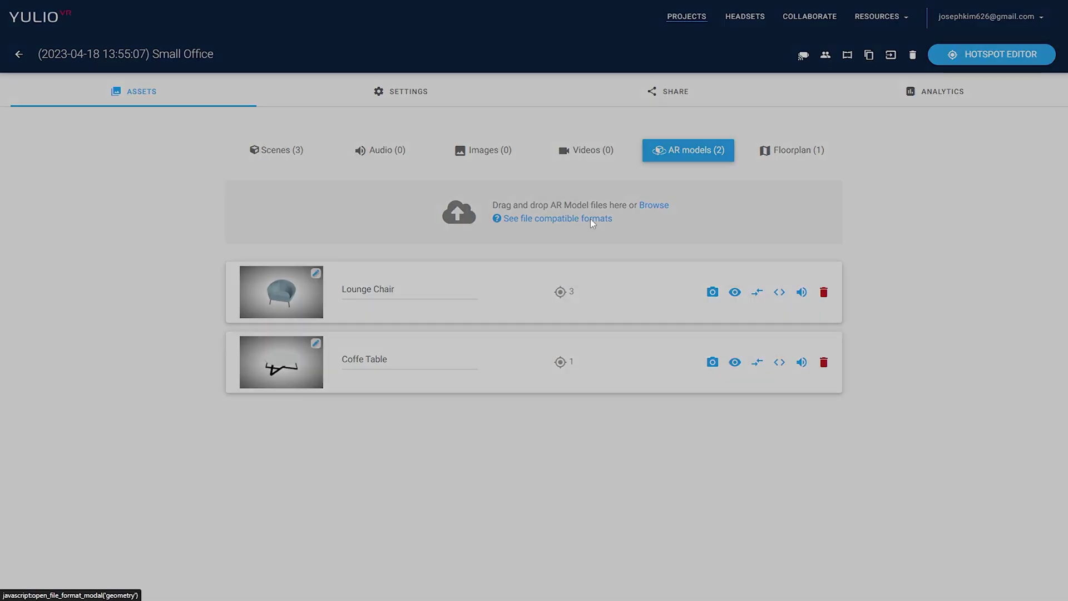
click(592, 219)
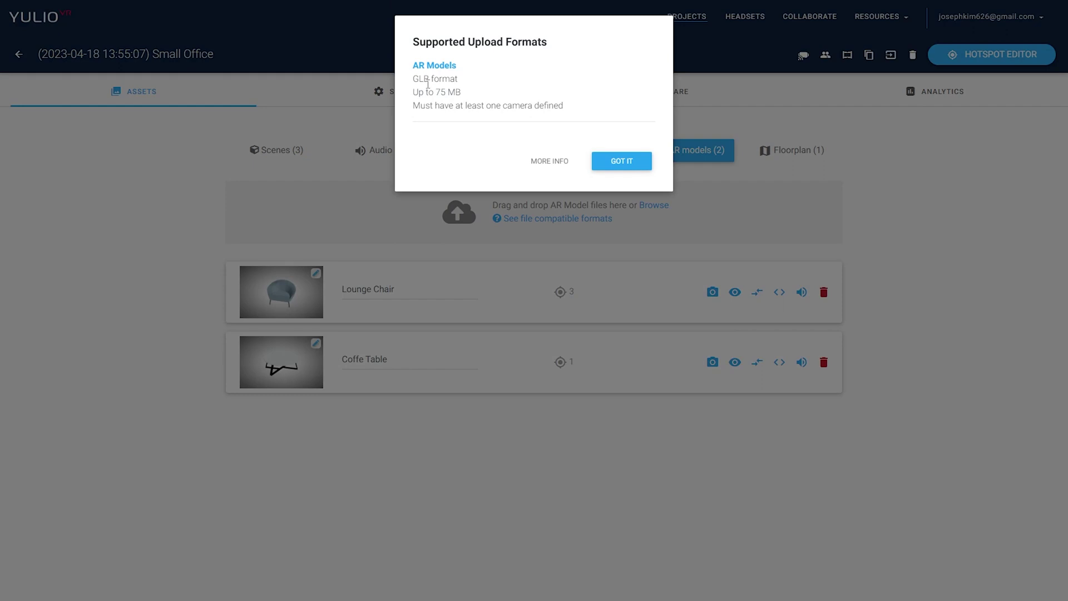
click(622, 162)
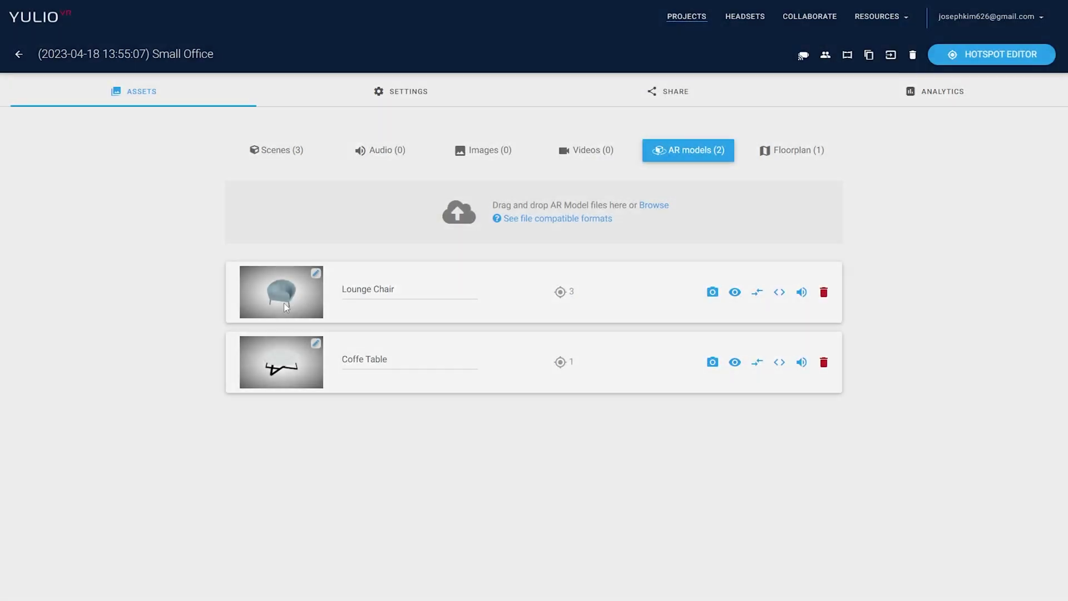
click(284, 302)
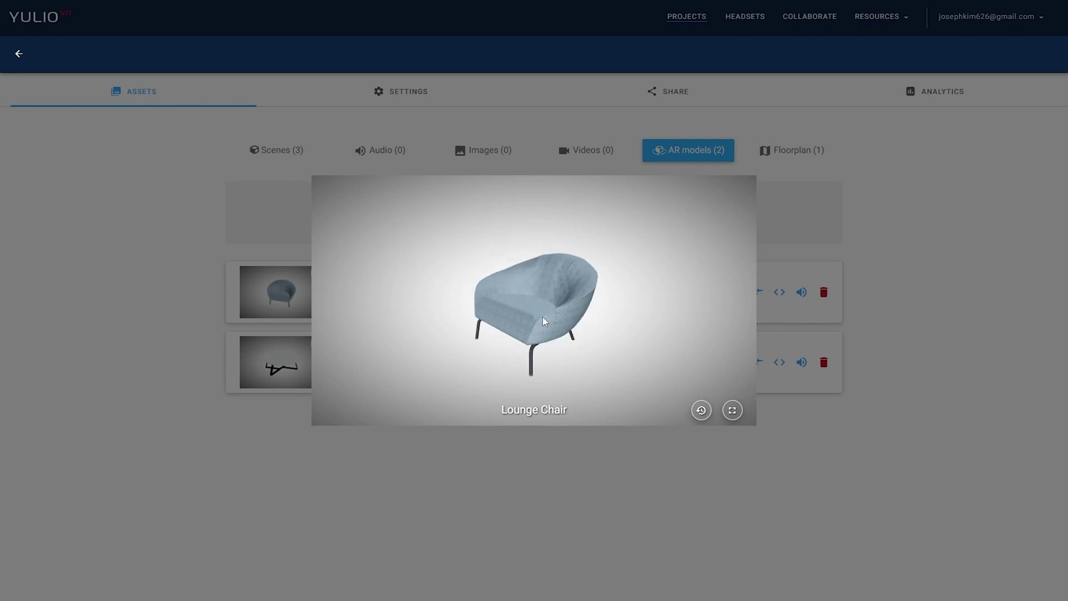
click(443, 446)
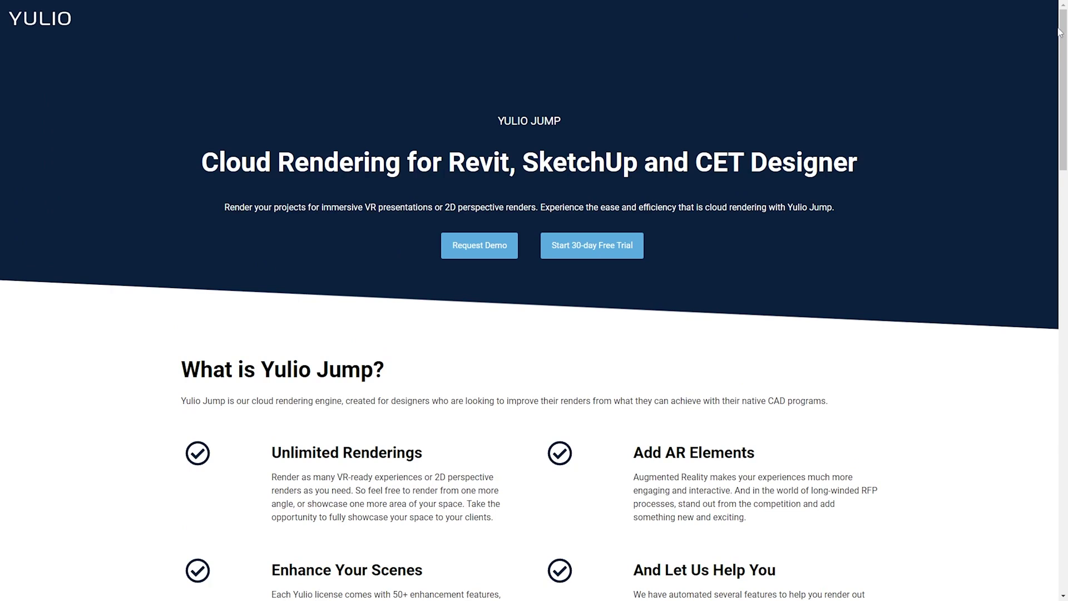
drag(1064, 26, 1060, 326)
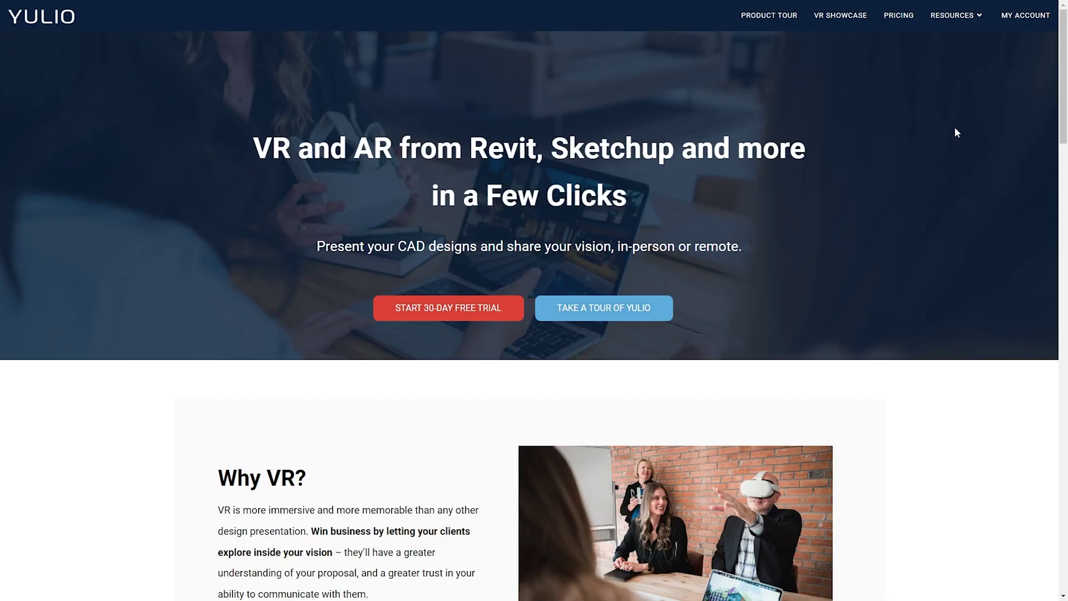
Step: Get the Yulio for Revit plugin from CAD Plugins, then open the Small Office.rvt sample
mouse_move(953, 19)
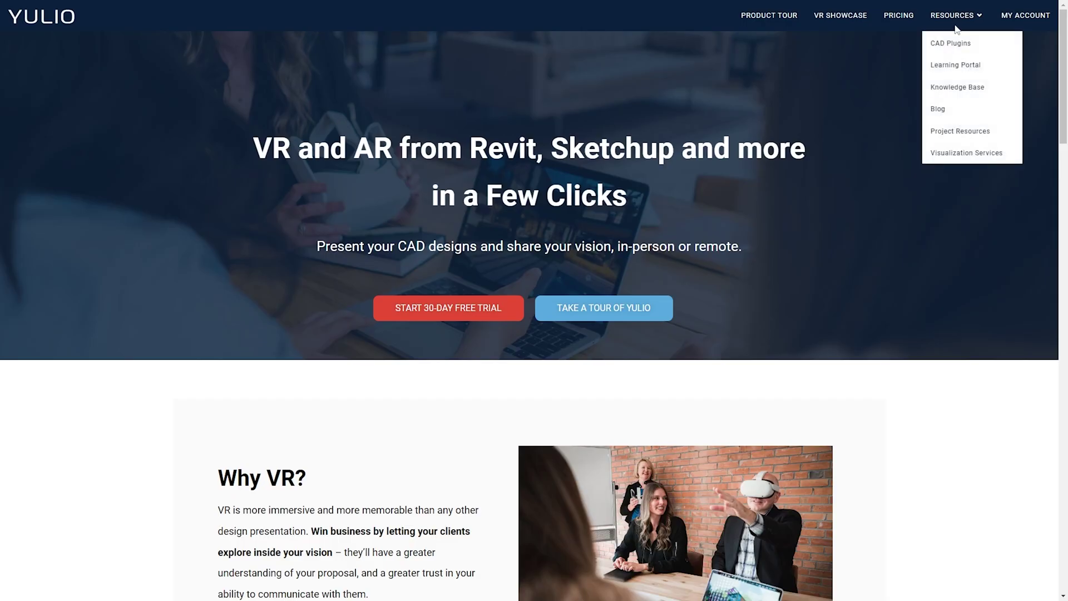
click(953, 46)
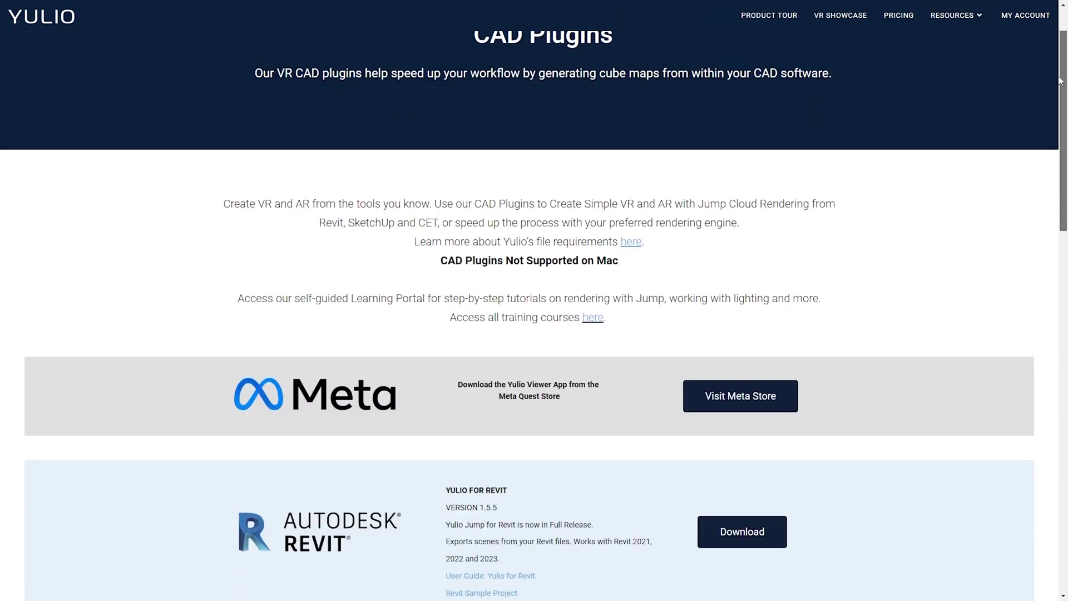
scroll(760, 261, down, 8)
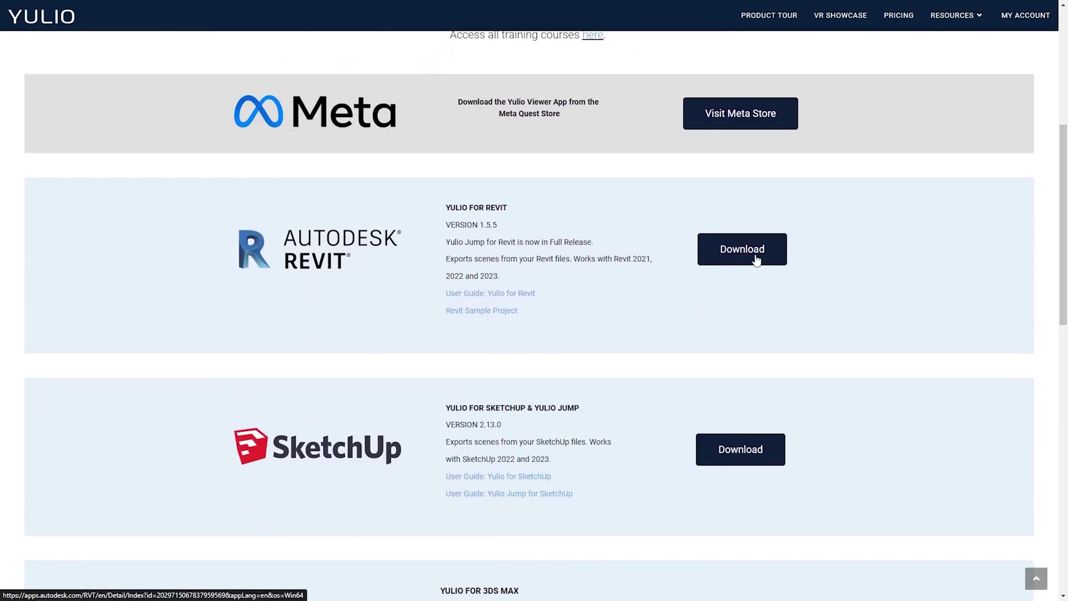
click(760, 262)
key(ctrl+w)
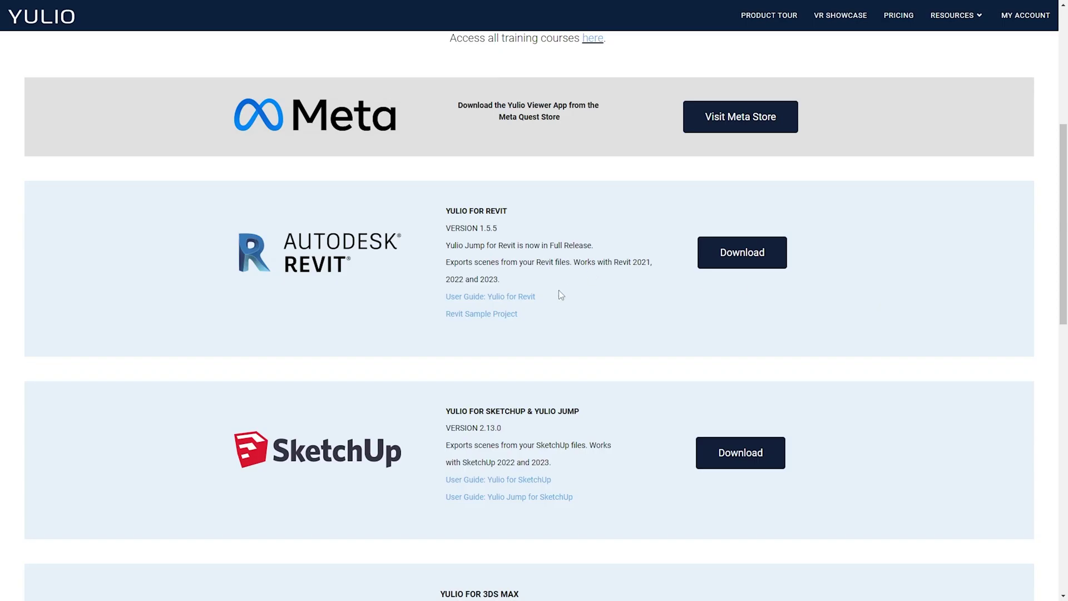
click(485, 316)
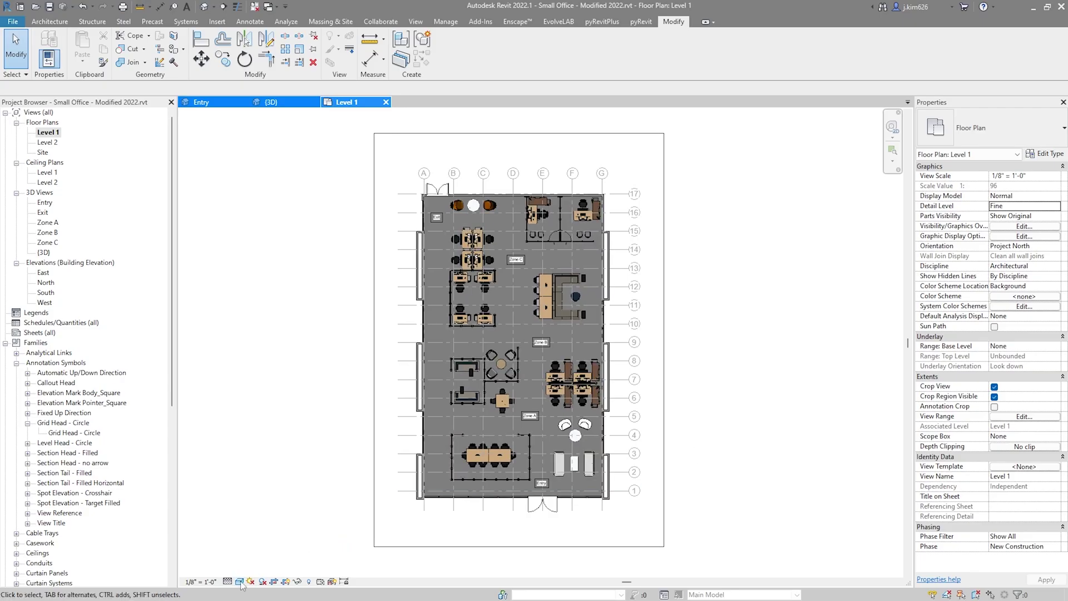
Step: View Small Office in Hidden Line style in the {3D} view, then launch Add-Ins > Yulio Jump
click(240, 582)
click(258, 536)
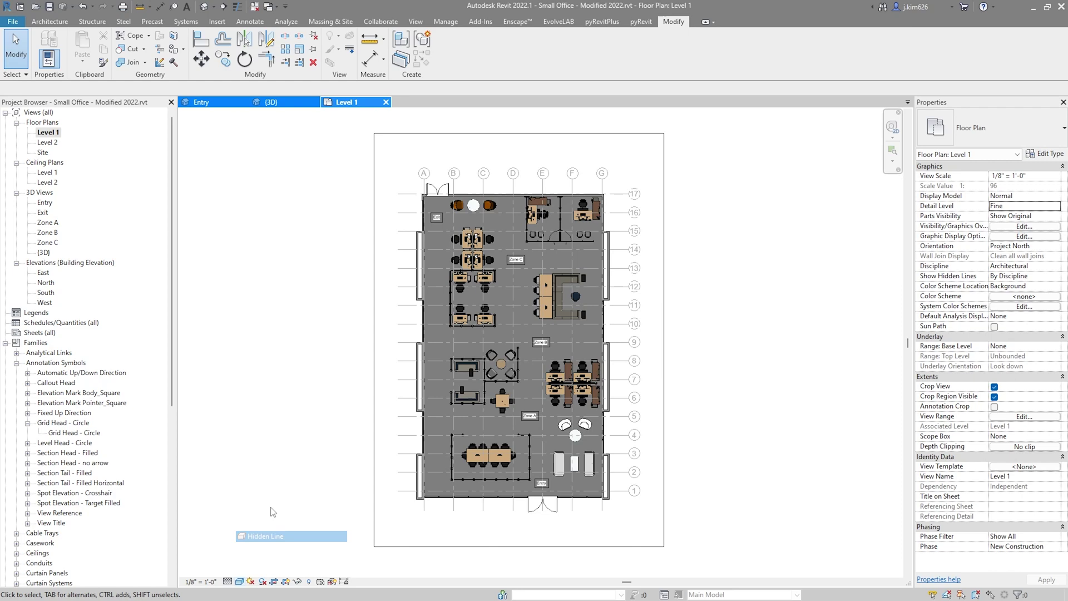
click(202, 103)
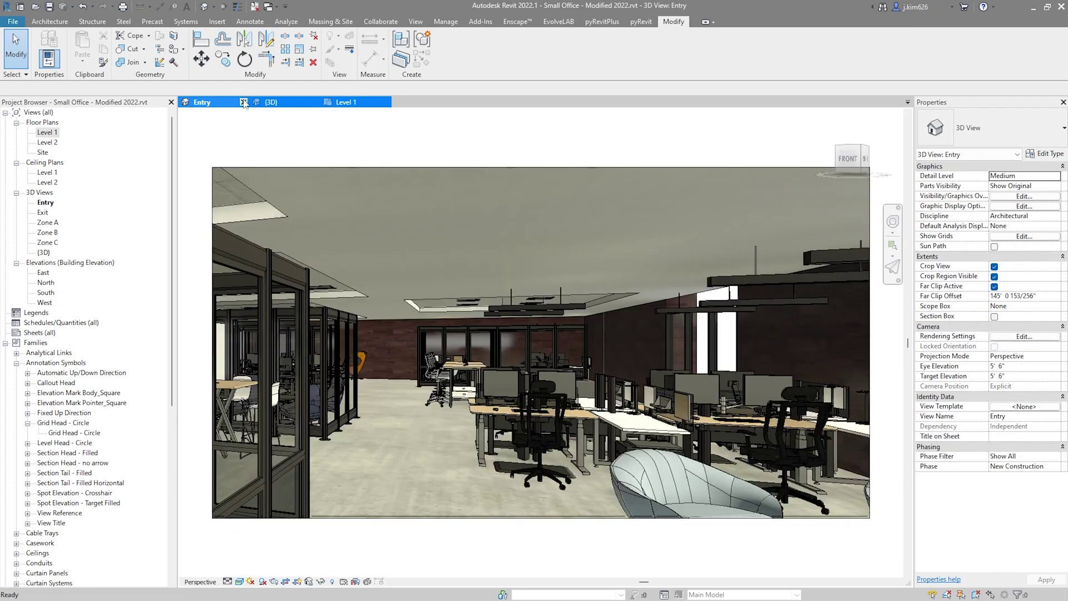
click(267, 102)
shift+middle_drag(829, 454, 612, 501)
click(477, 23)
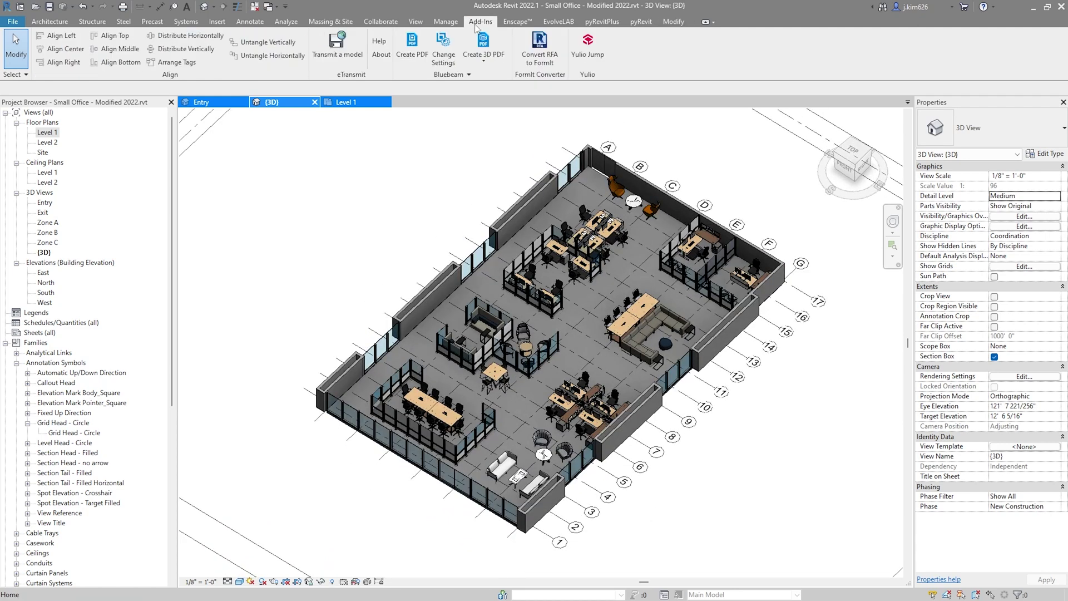
click(589, 51)
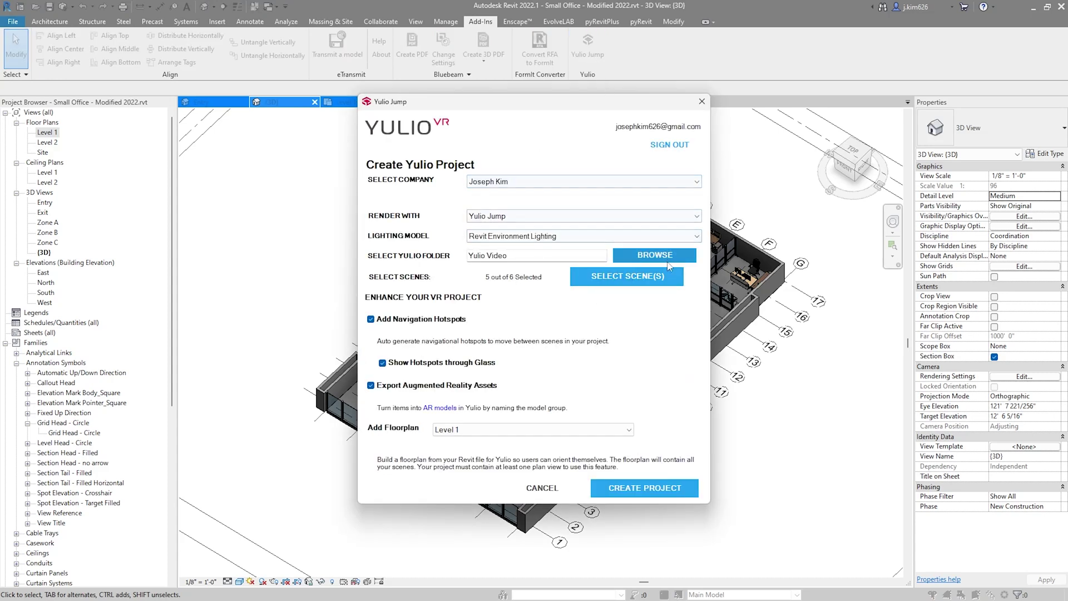
Step: Keep Yulio Jump as the renderer and Revit Environment Lighting as the lighting model
click(662, 216)
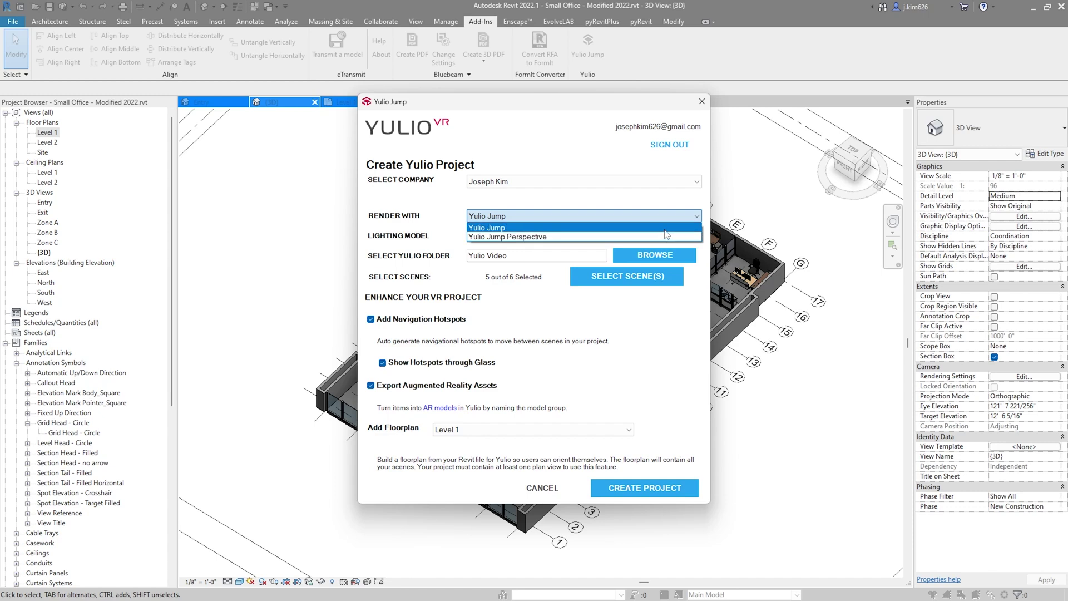
click(665, 228)
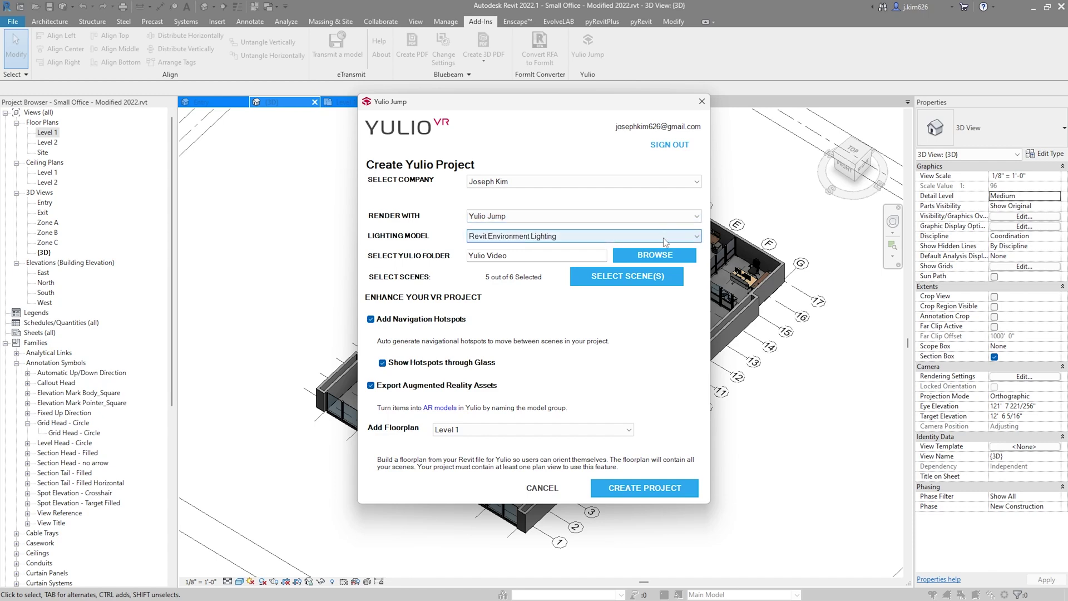
click(666, 239)
click(664, 241)
Step: Set the project folder to Test, creating a Test 3 folder, and select five scenes
click(647, 256)
click(409, 253)
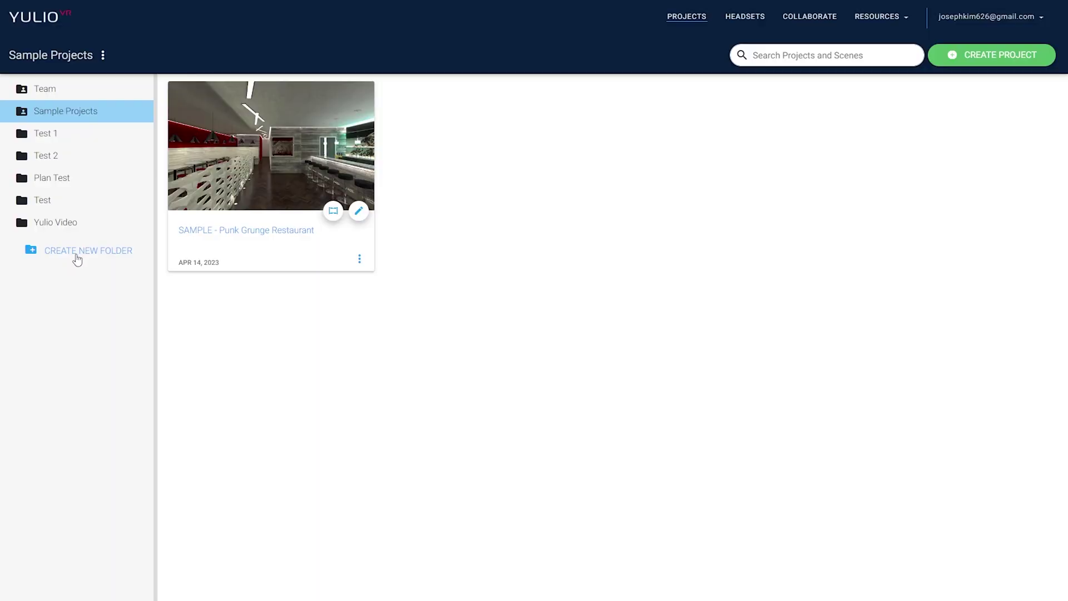
click(77, 256)
double_click(535, 66)
text(Test 3)
click(616, 113)
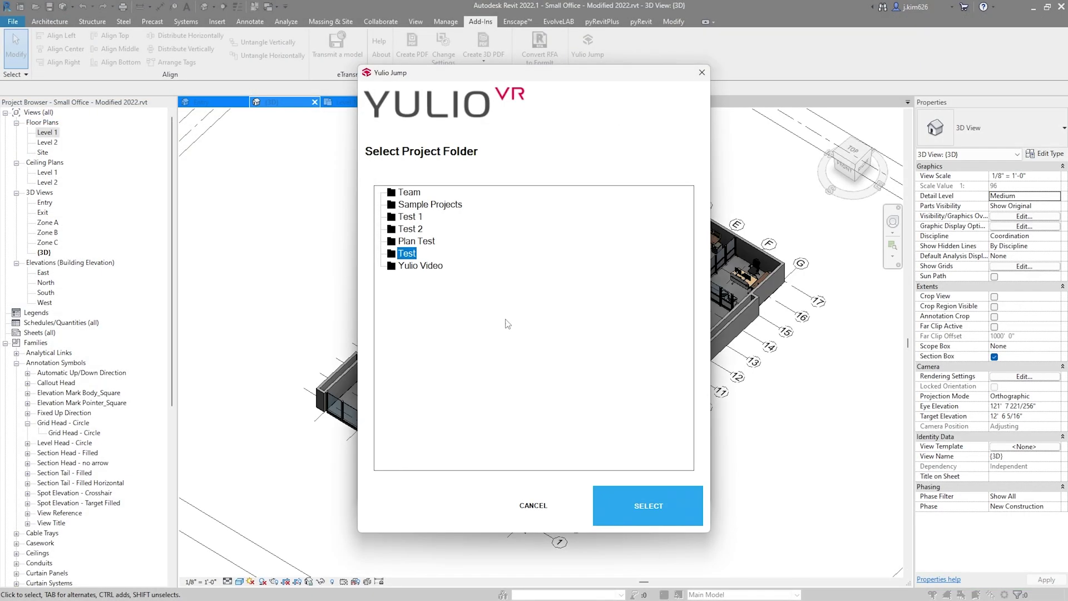
click(633, 502)
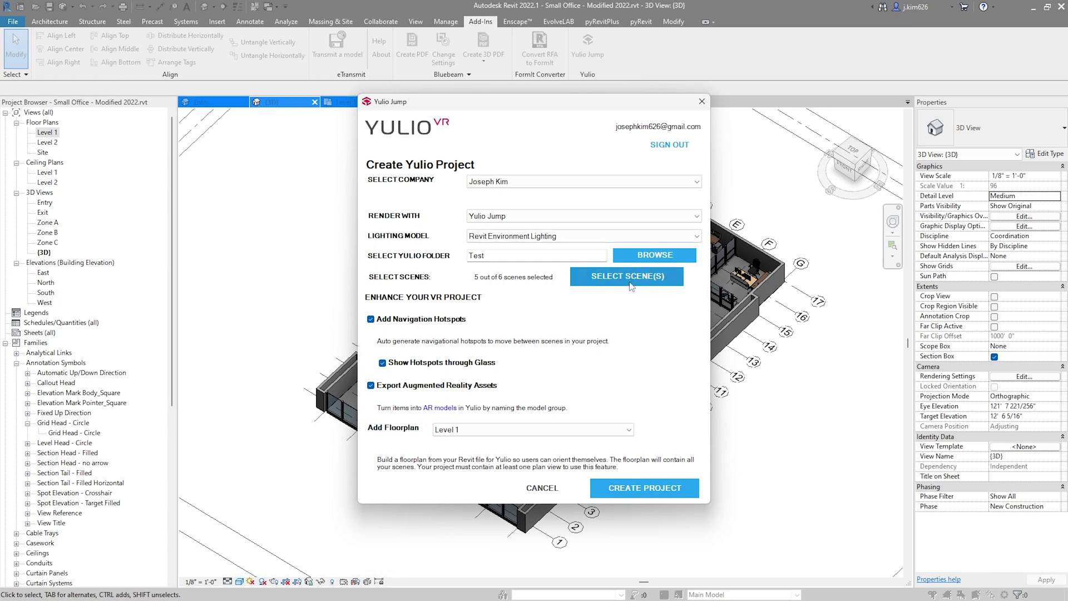
click(633, 278)
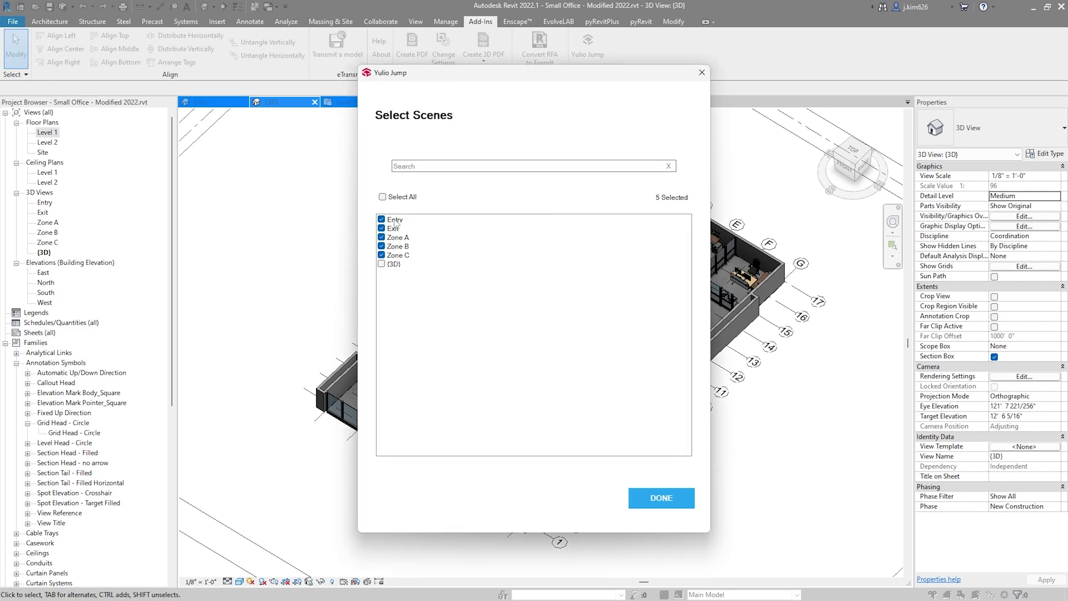
click(679, 499)
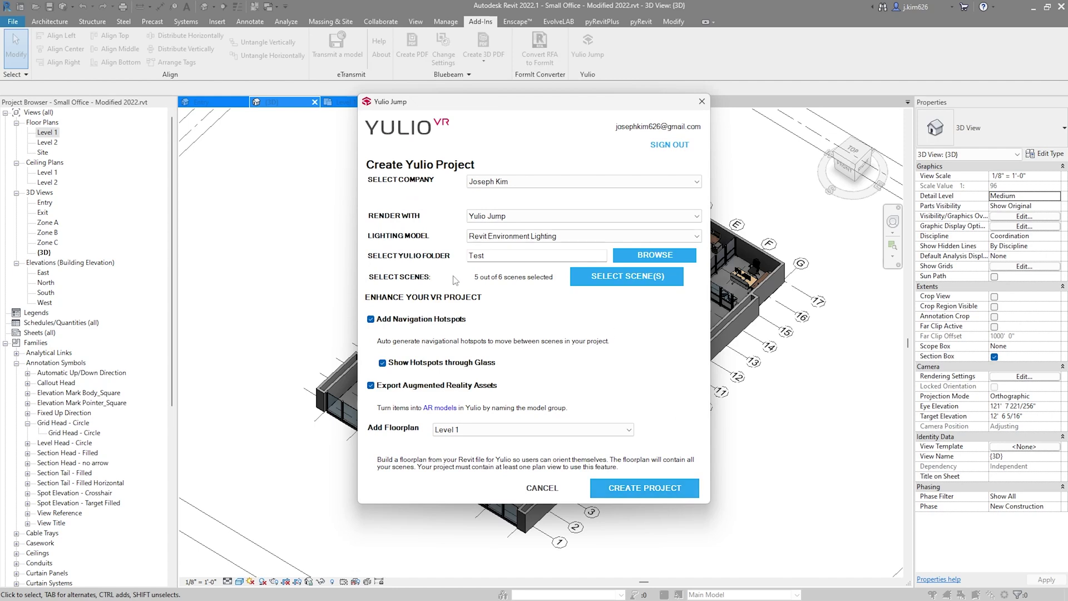